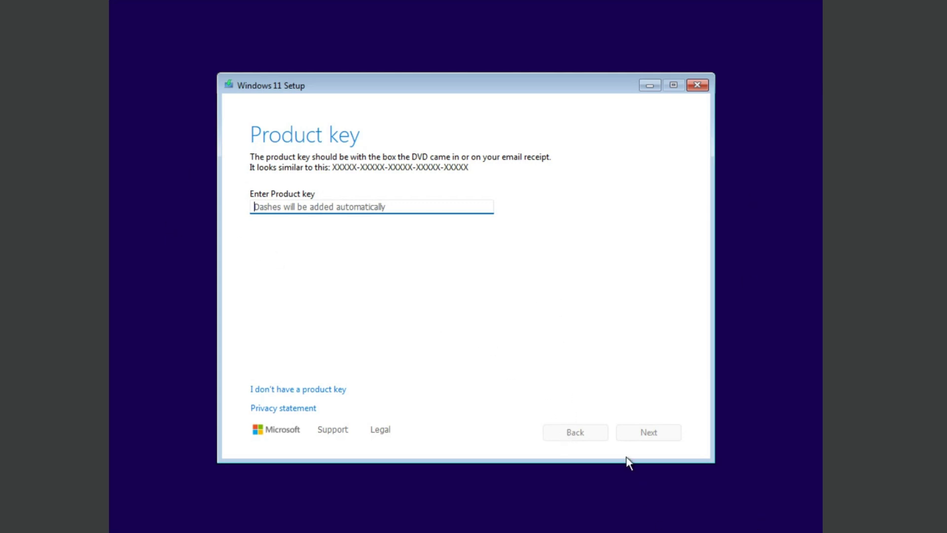
Skip the product key and install Windows to Disk 0 Partition 4
click(303, 390)
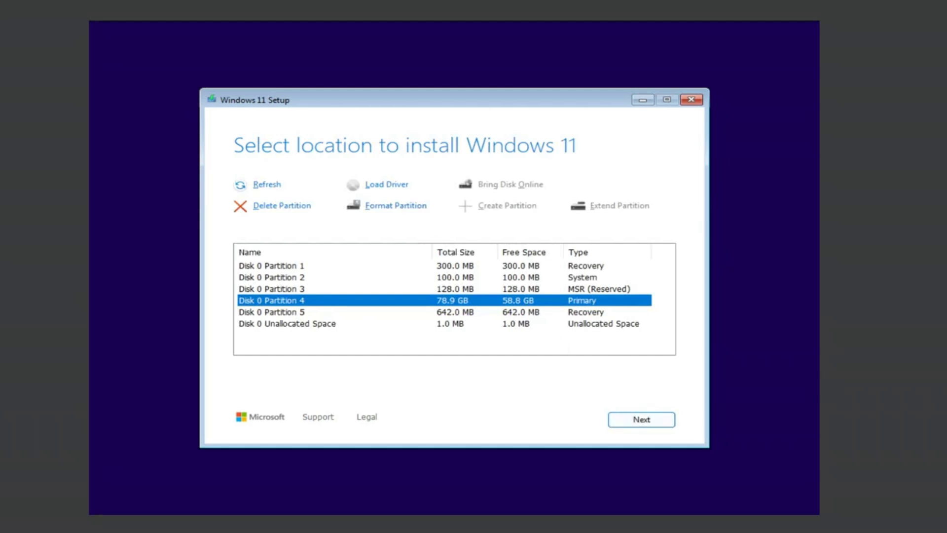
click(627, 420)
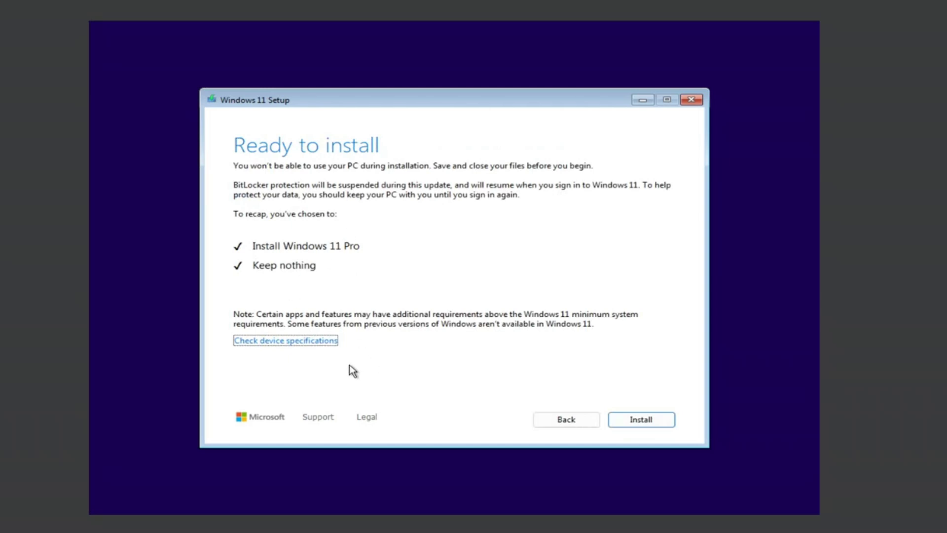
Start the Windows 11 Pro install and accept the United Kingdom keyboard layout
click(650, 417)
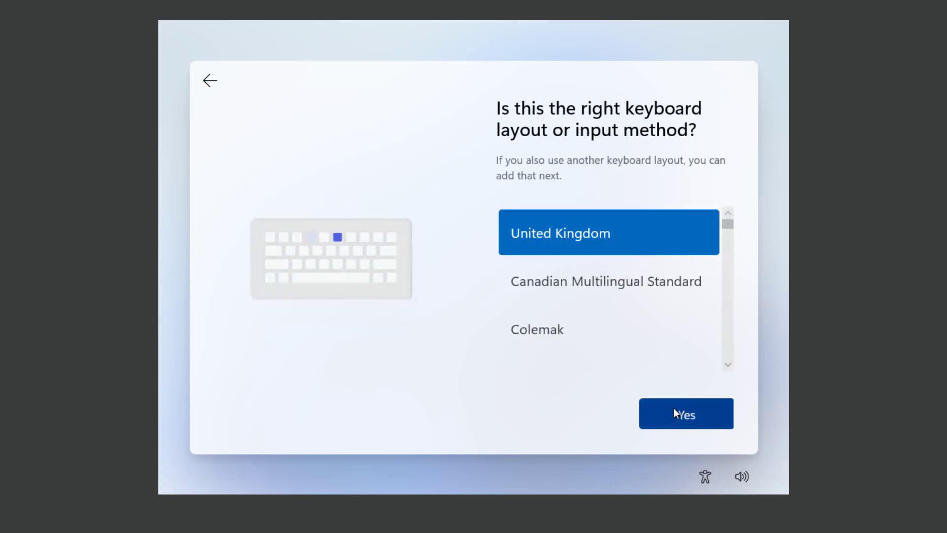
click(673, 411)
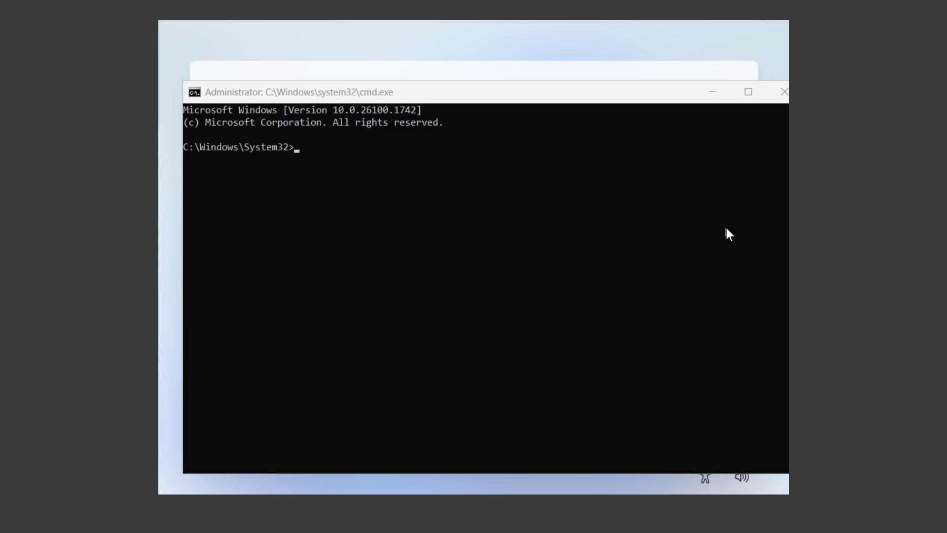
Run start ms-cxh:localonly to open the local account creation window
text(start ms-cxh:lo)
text(calonly)
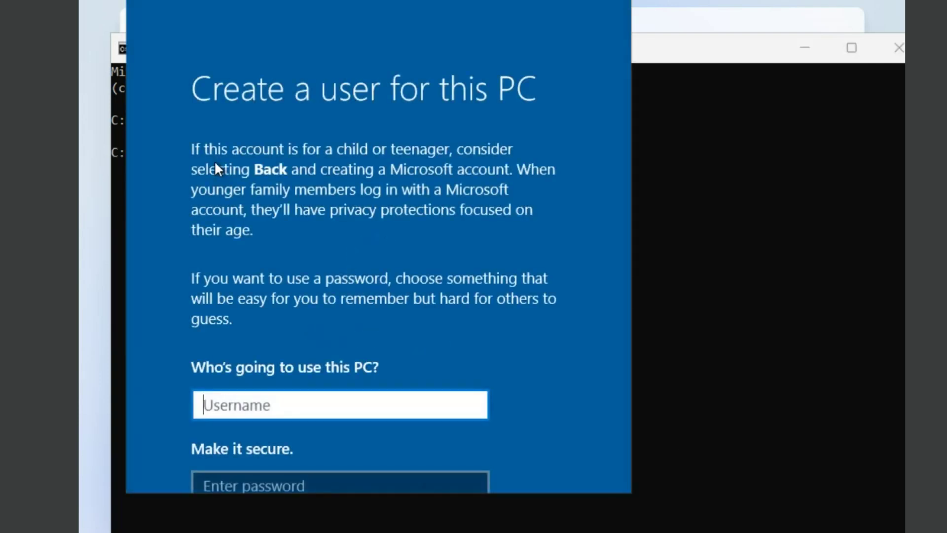
Create the local user 'PC', leaving both password fields blank
scroll(287, 208, down, 1)
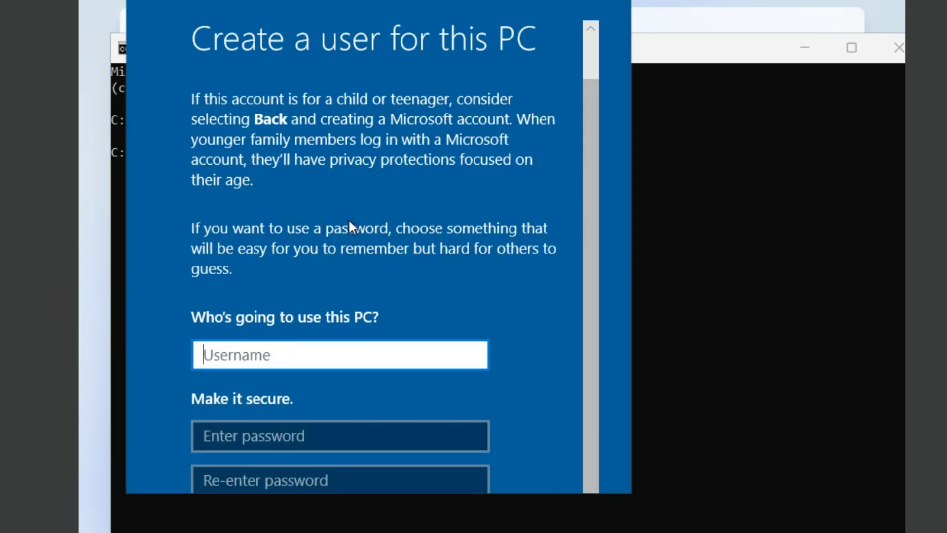
text(PCNP)
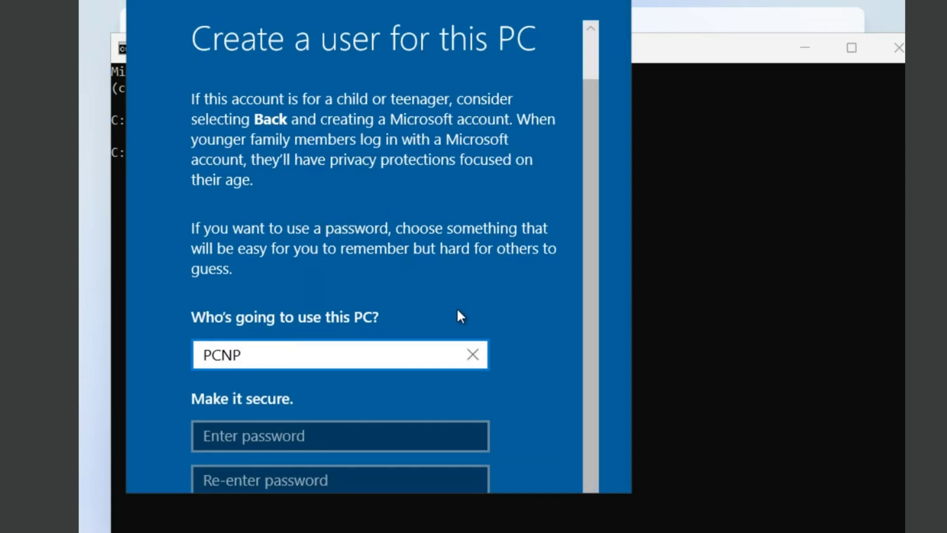
drag(489, 28, 492, 2)
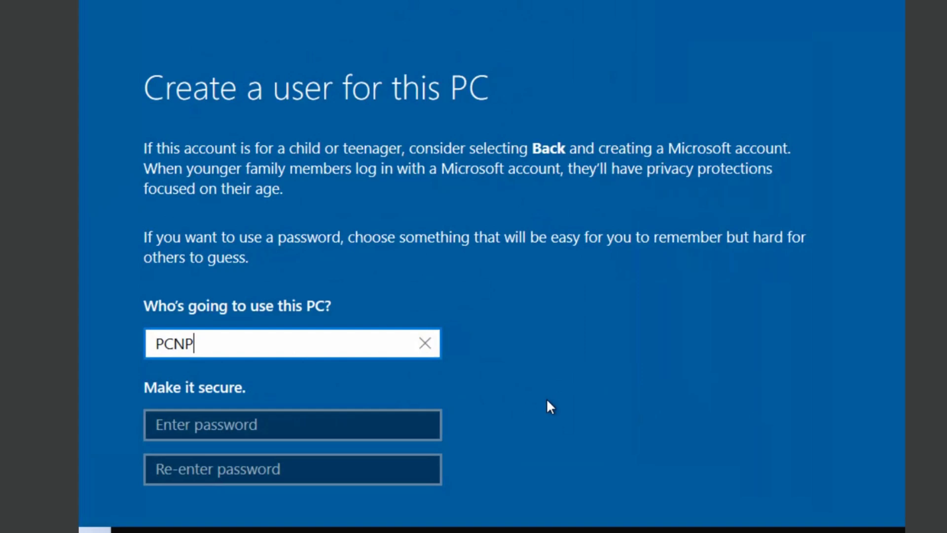
key(Return)
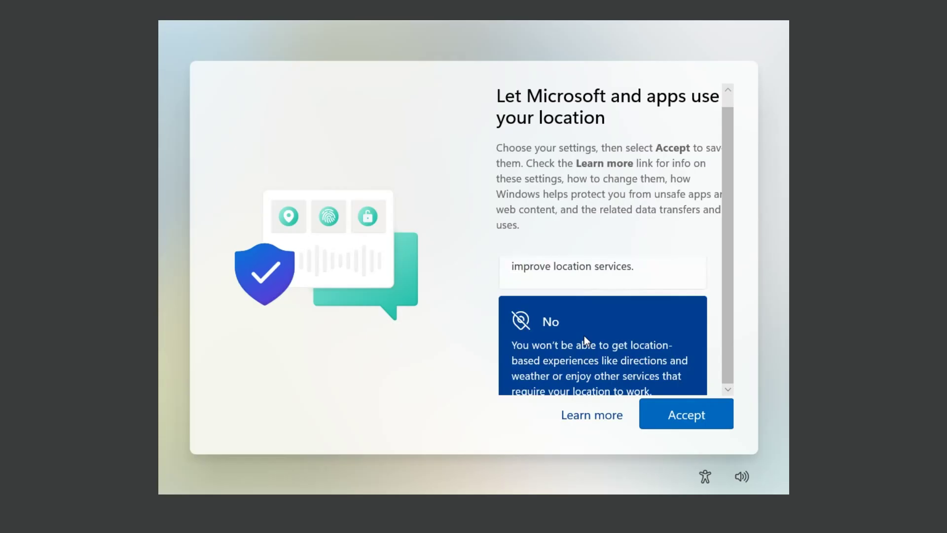
Answer No to both location access and Find my device
click(679, 409)
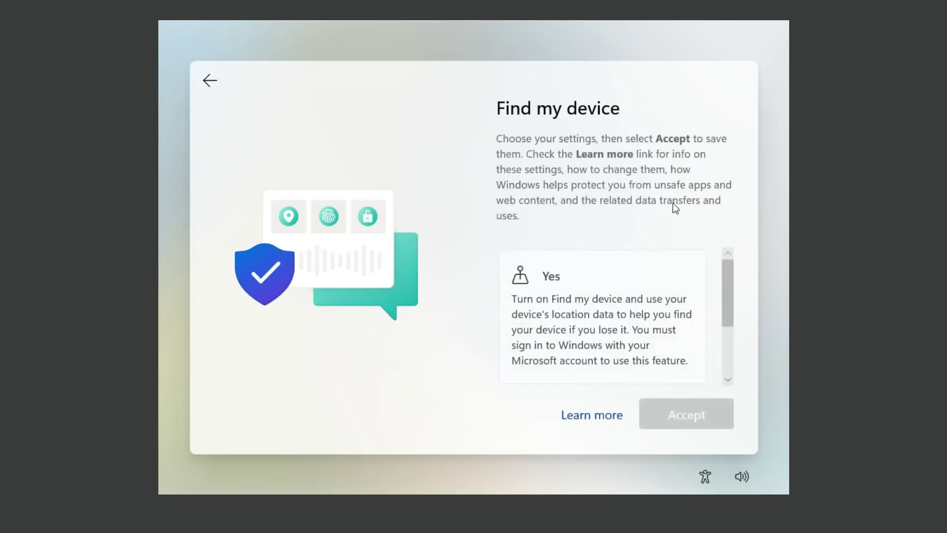
scroll(611, 316, down, 3)
click(610, 327)
click(680, 415)
scroll(611, 345, down, 5)
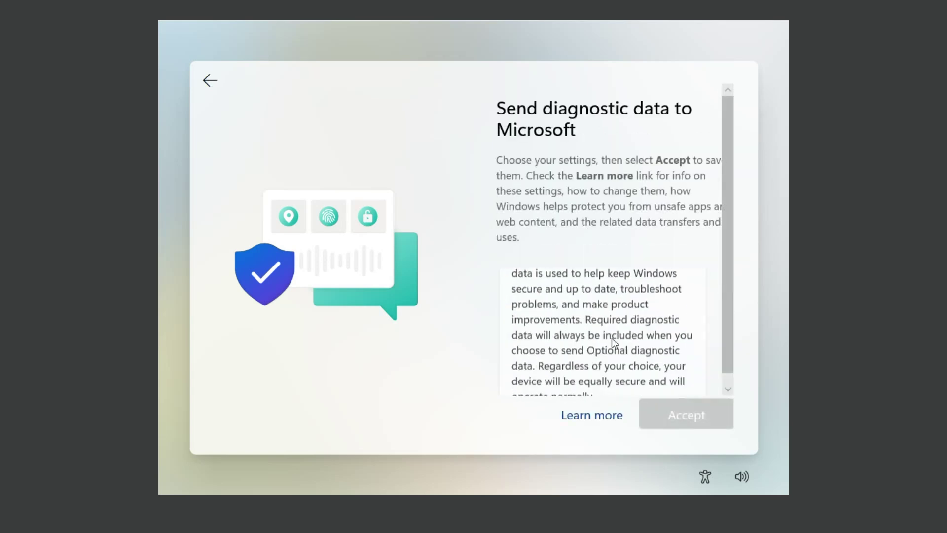
scroll(617, 351, down, 3)
scroll(616, 348, up, 3)
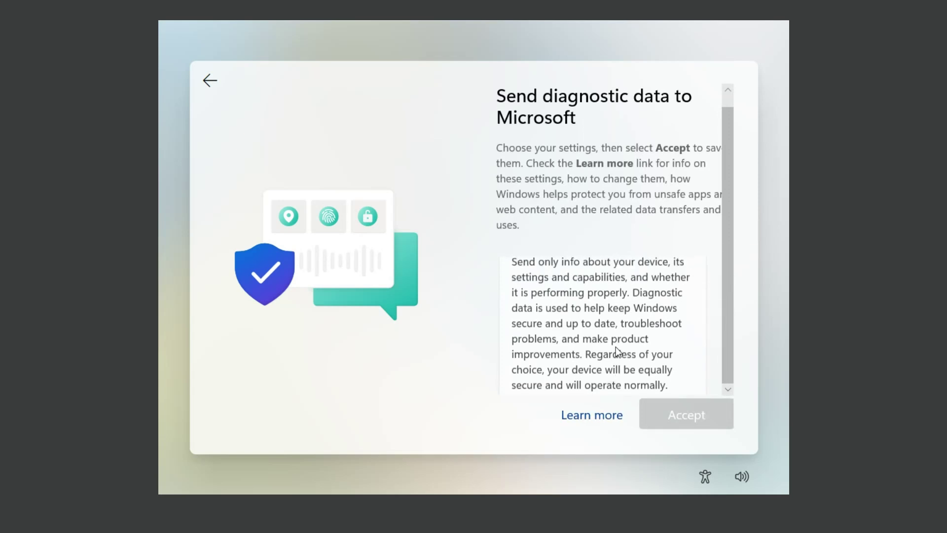
scroll(604, 338, down, 2)
scroll(607, 340, up, 3)
scroll(608, 343, up, 4)
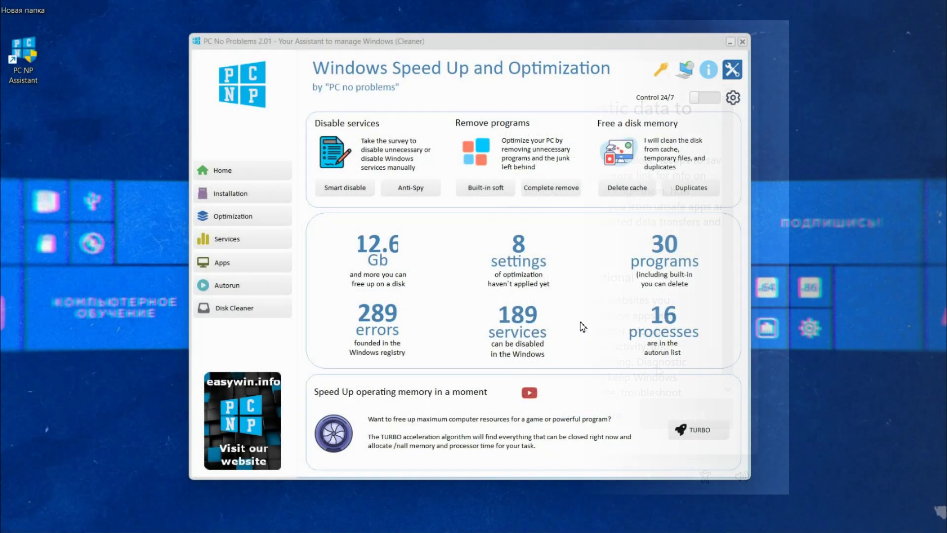
Open the cleanable disk items and expand deep disk cleaning and Windows Temporary Files
click(392, 262)
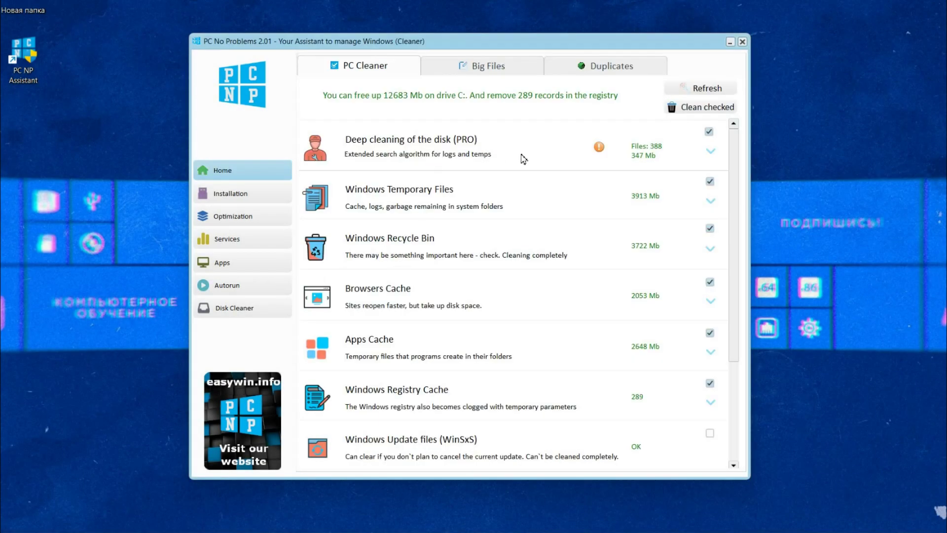
click(710, 153)
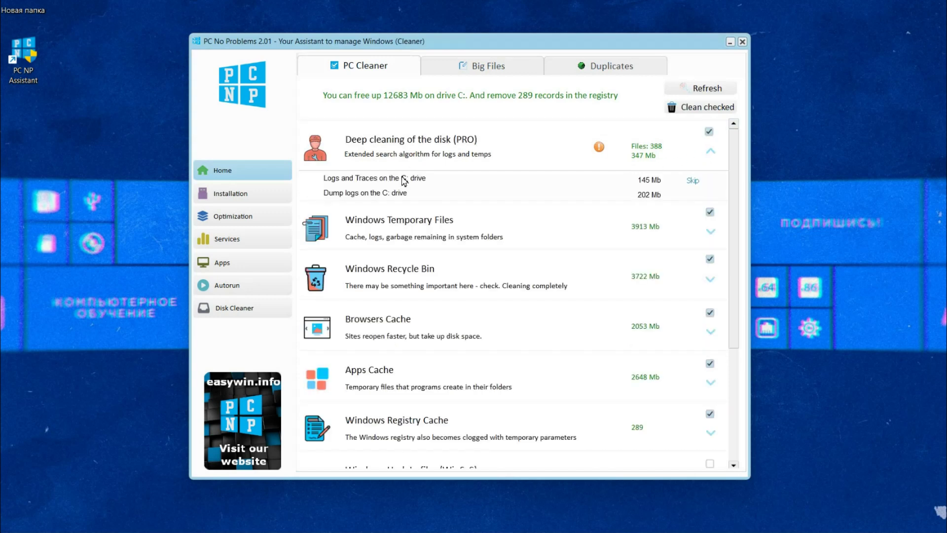
click(710, 231)
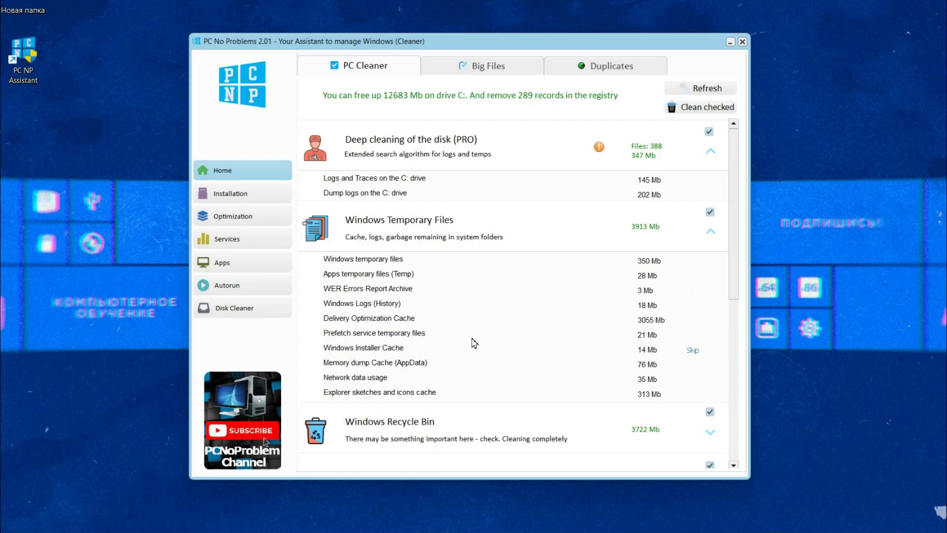
Expand the Apps Cache and Windows Registry Cache entries further down the list
scroll(507, 315, down, 1)
scroll(507, 314, down, 6)
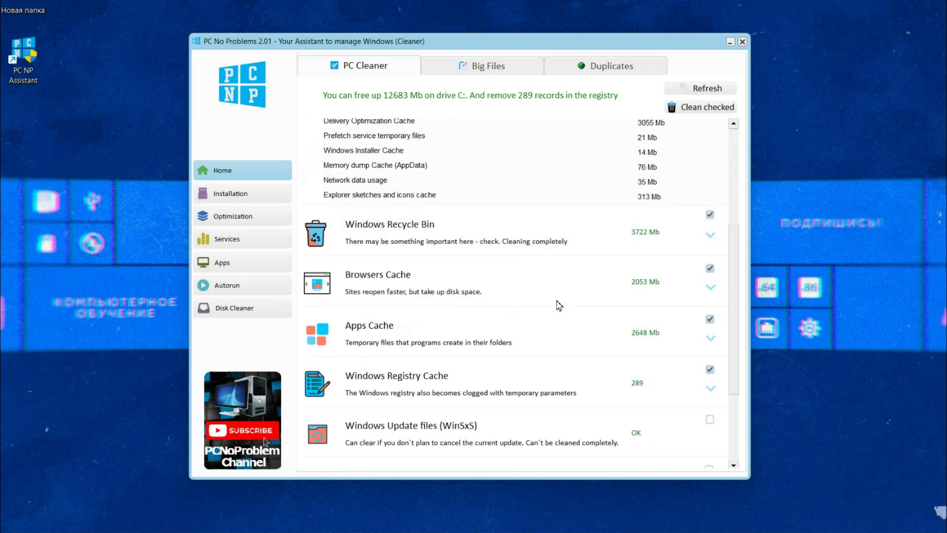
click(711, 240)
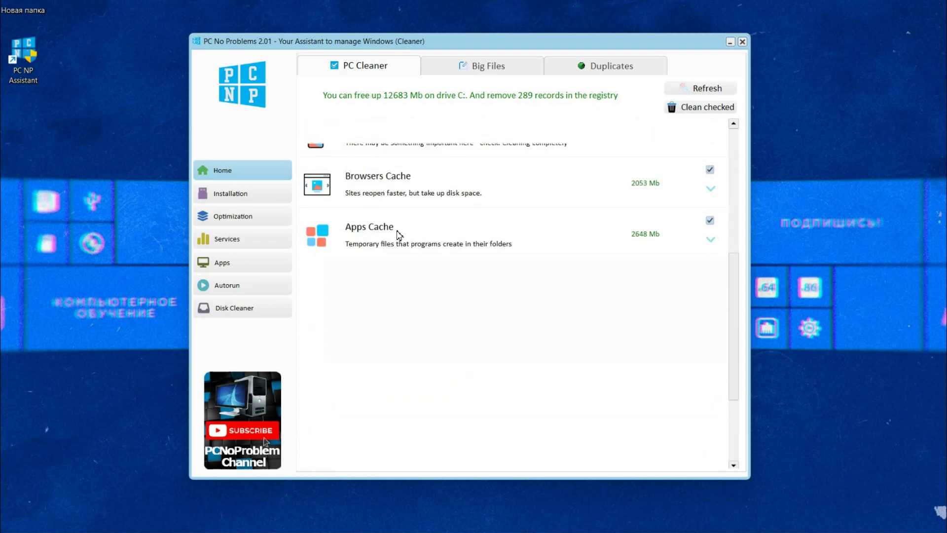
scroll(390, 298, down, 6)
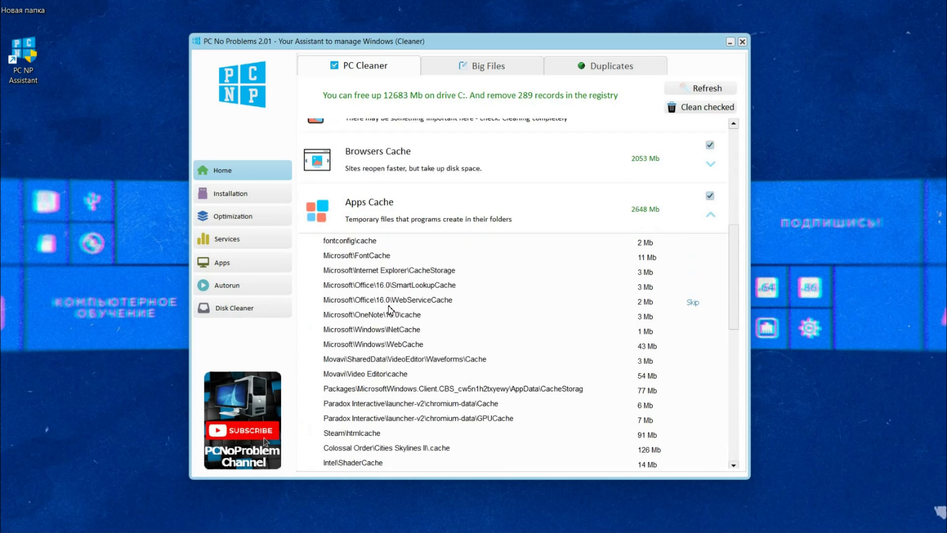
scroll(456, 293, down, 3)
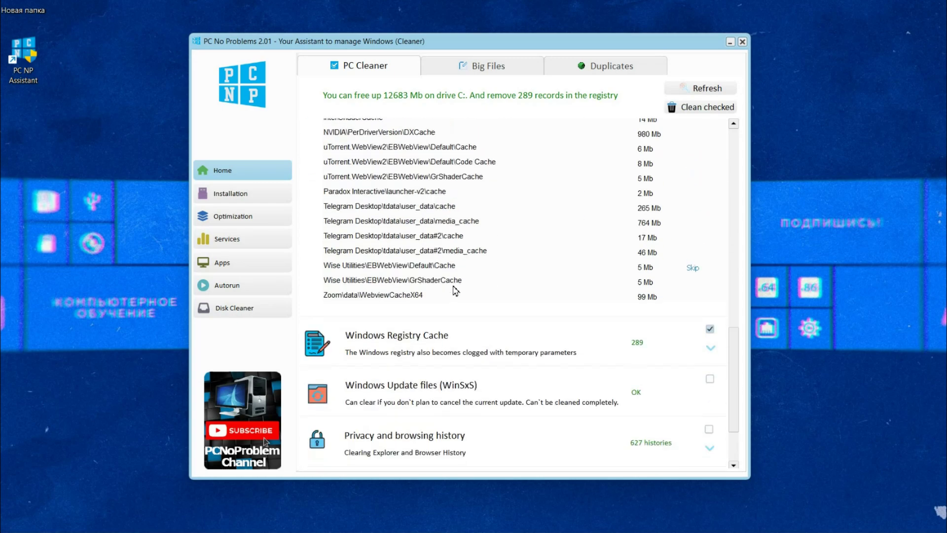
click(711, 252)
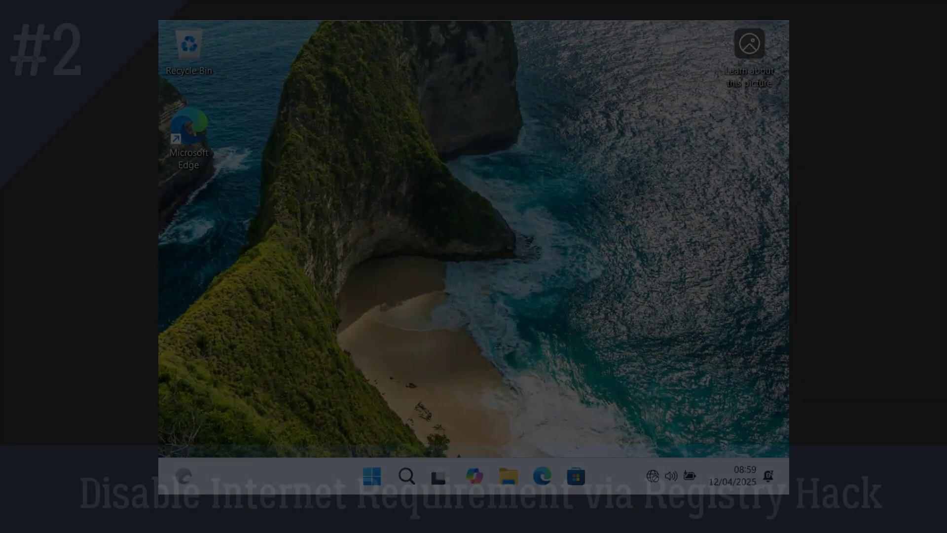
Open Settings from Start and scroll its Home page showing Ethernet with no internet
key(super)
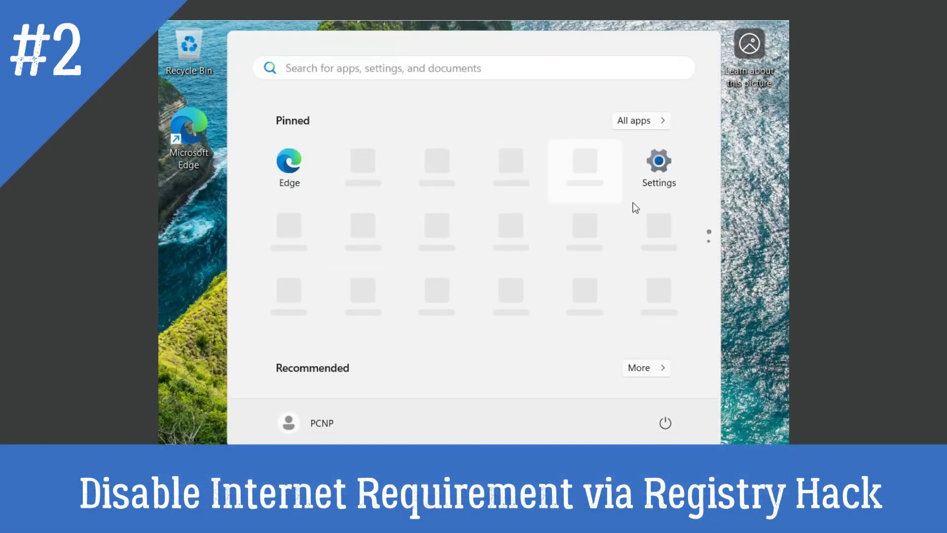
click(659, 172)
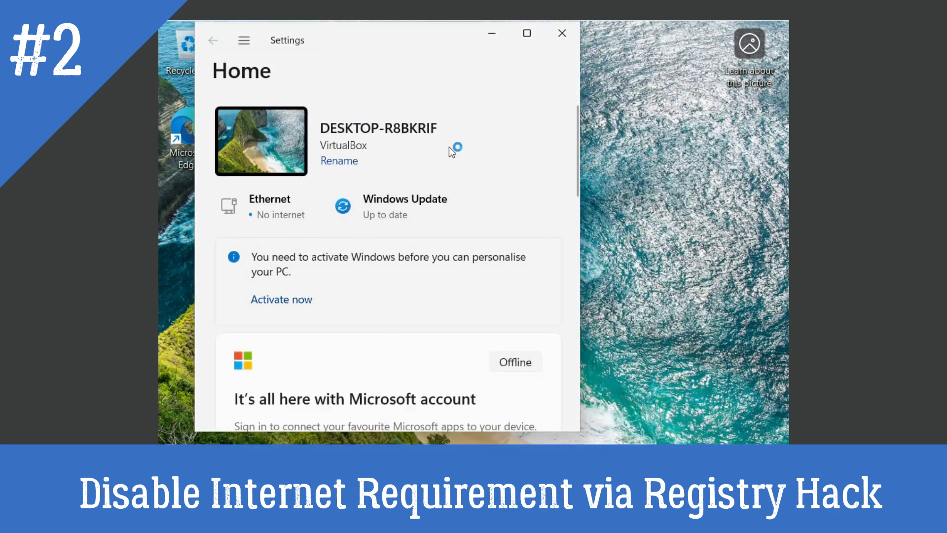
scroll(357, 262, down, 10)
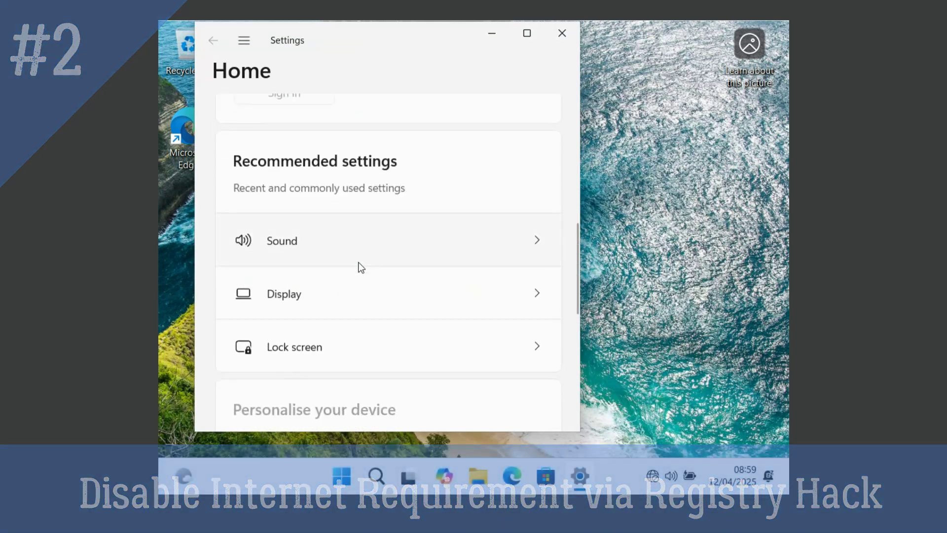
scroll(360, 267, down, 3)
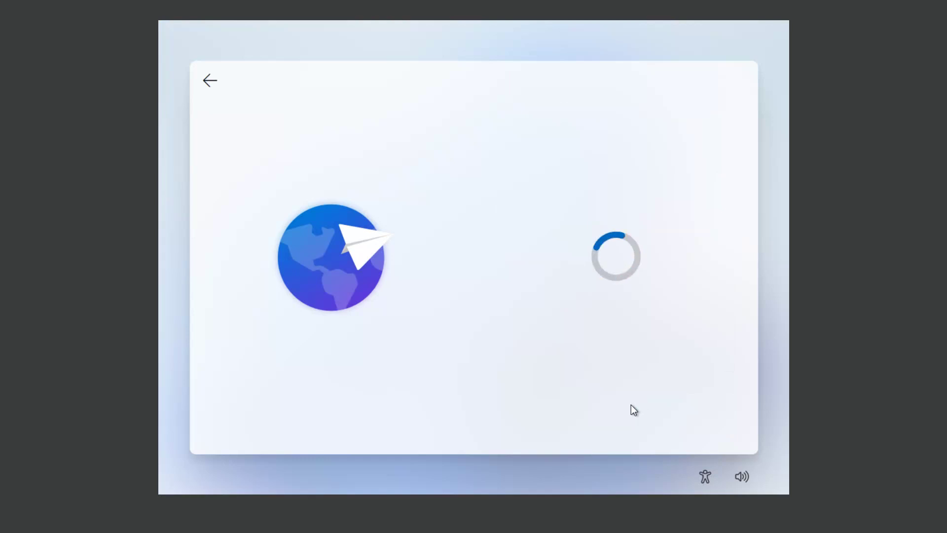
Accept the keyboard layout, then try running oobe/bypassnro at the network page
click(661, 409)
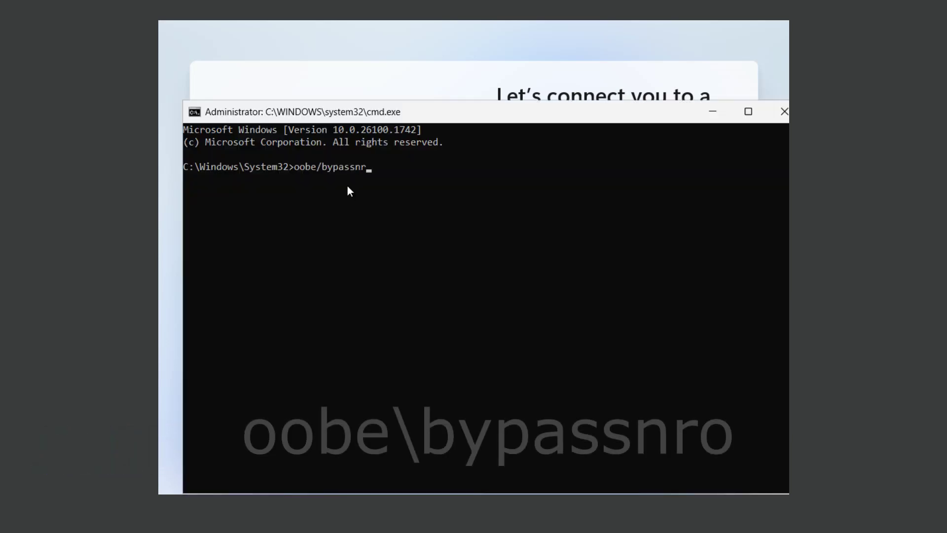
text(o)
key(Return)
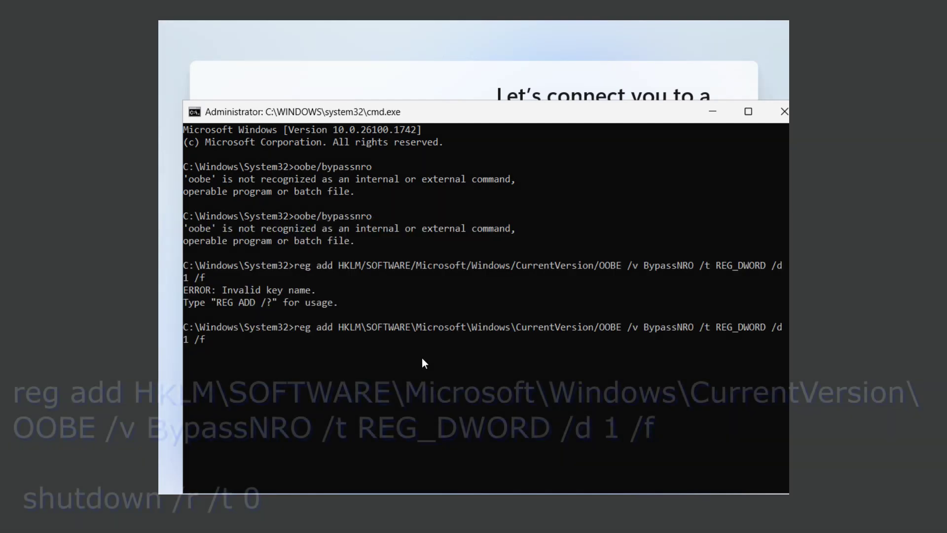
Add the BypassNRO DWORD value 1 under the OOBE key and restart with shutdown /r /t 0
click(422, 360)
key(Left)
key(Left)
key(Left)
key(Left)
key(Left)
key(Left)
key(Left)
key(Left)
key(Left)
key(Left)
key(Left)
key(Left)
key(Left)
key(Left)
key(Left)
key(Left)
key(Left)
key(Left)
key(Left)
key(Left)
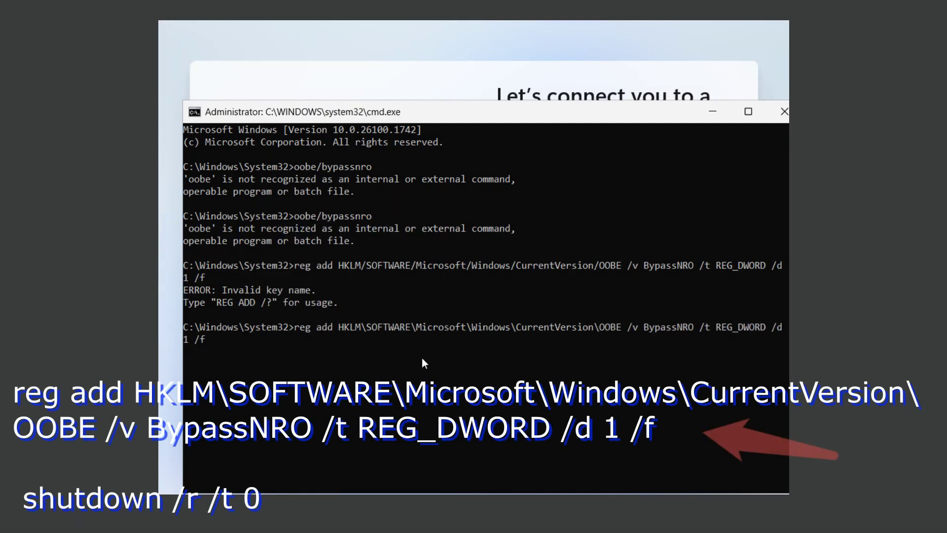
key(Return)
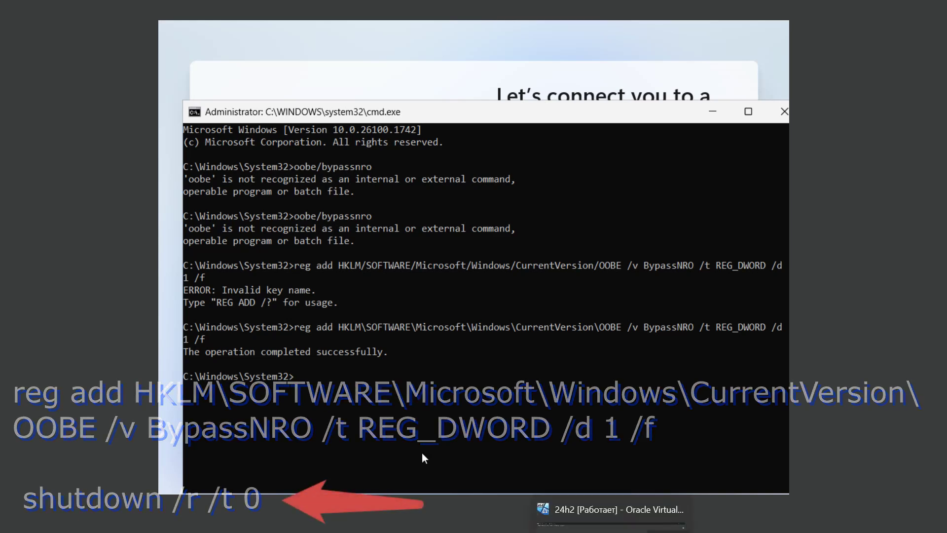
text(shutdown /r /t 0)
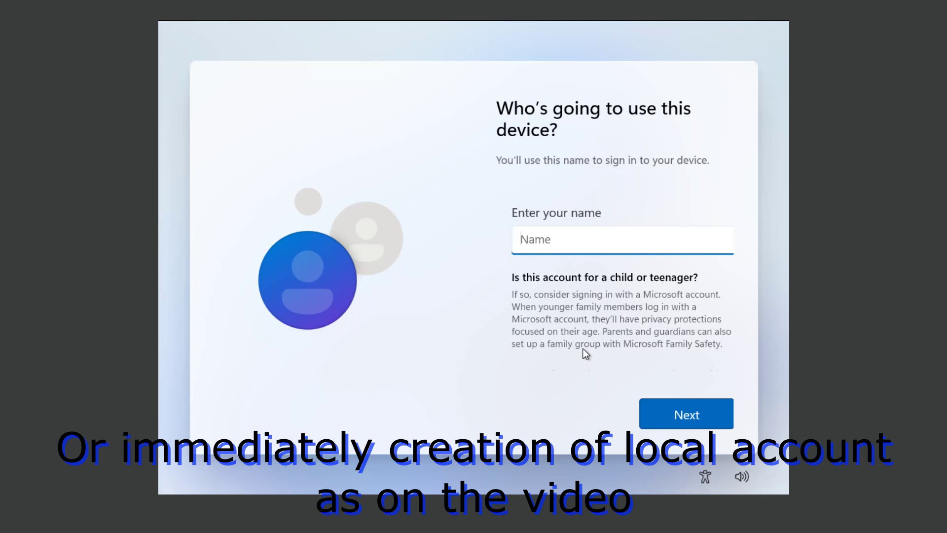
Name the local account 'PCNP' and continue without setting a password
text(PCNP)
key(Return)
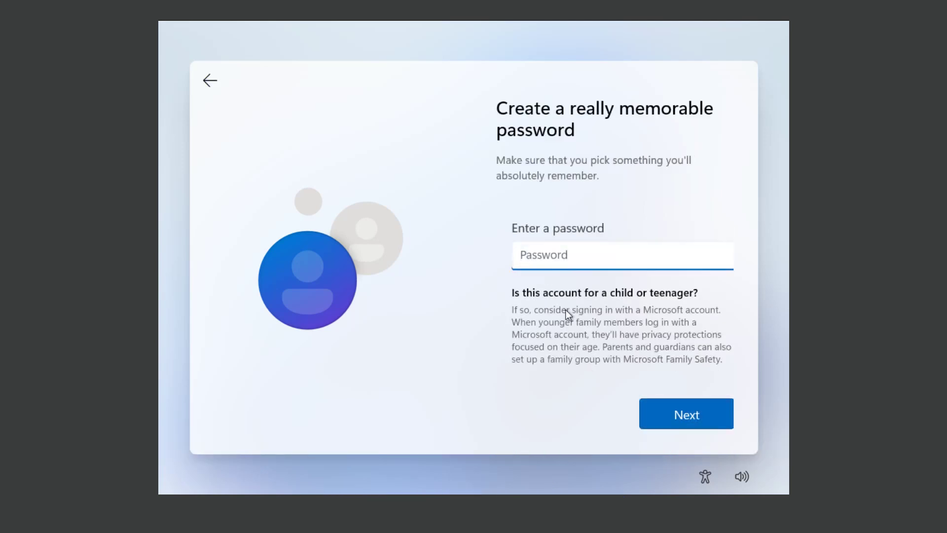
click(685, 415)
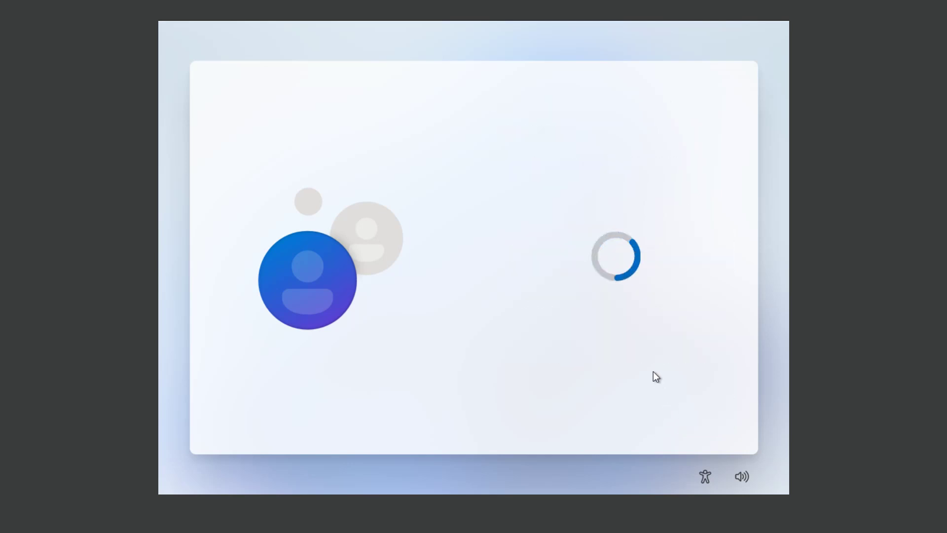